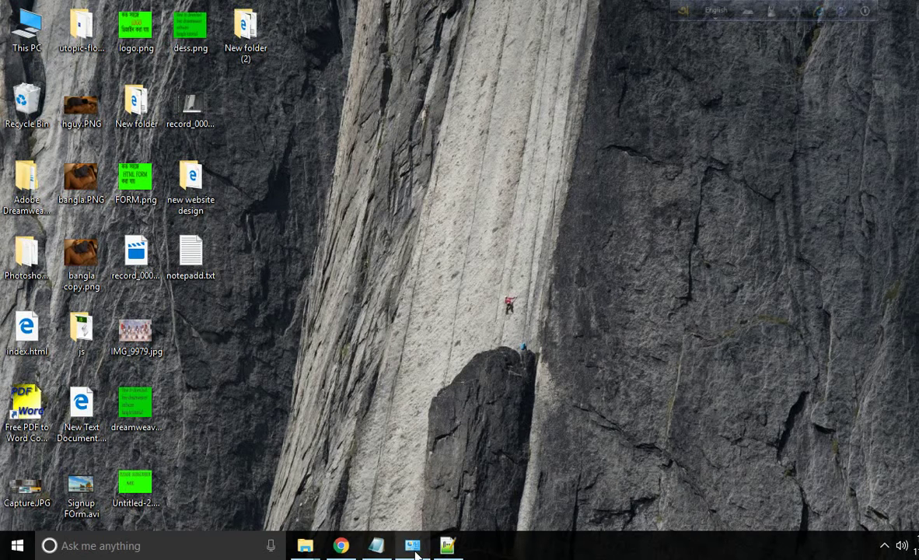
- Read the setup checklist in the notepadd.txt file and return to the desktop
click(376, 544)
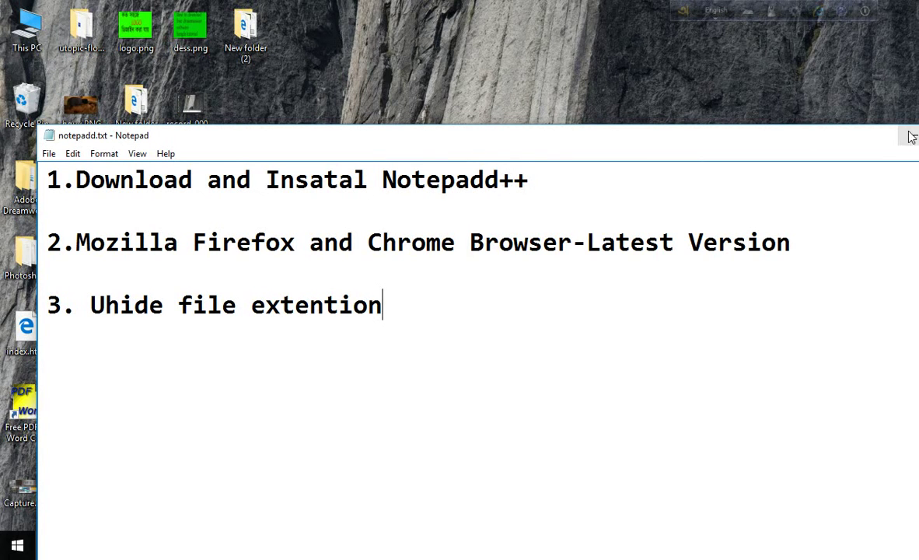
key(super+d)
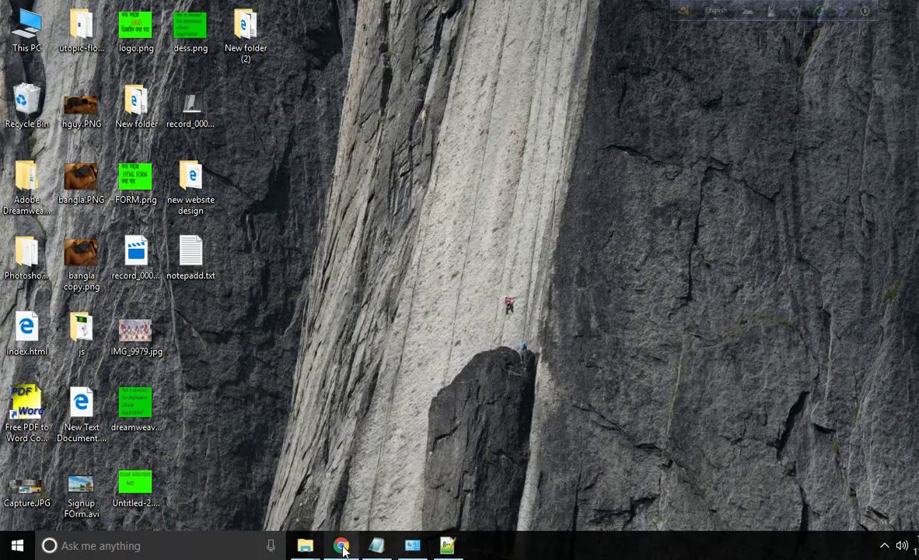
- Switch to Chrome and search Google for "download notepad++" in a new tab
click(342, 546)
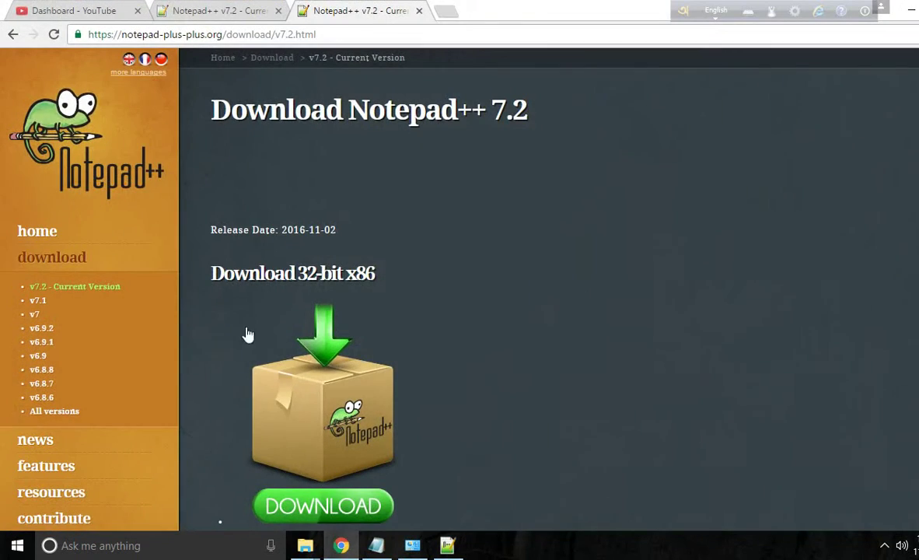
click(444, 11)
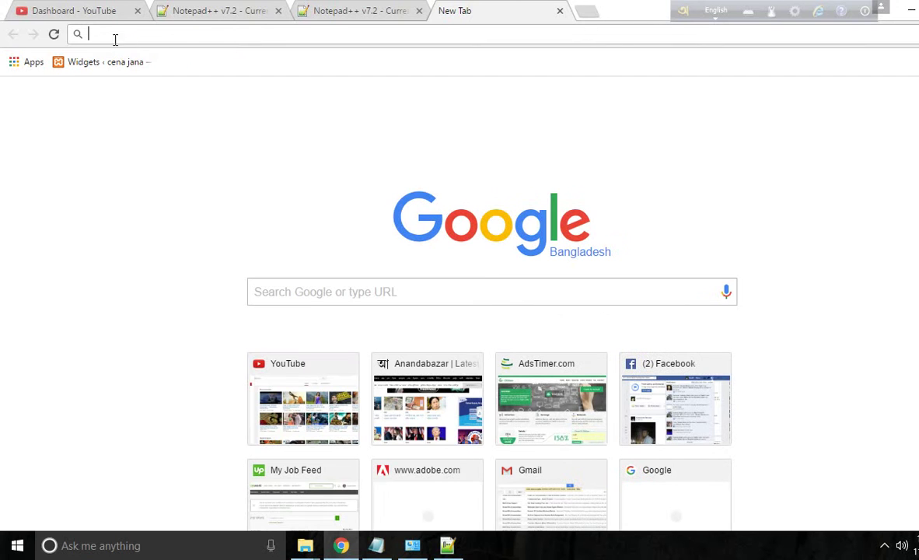
click(319, 292)
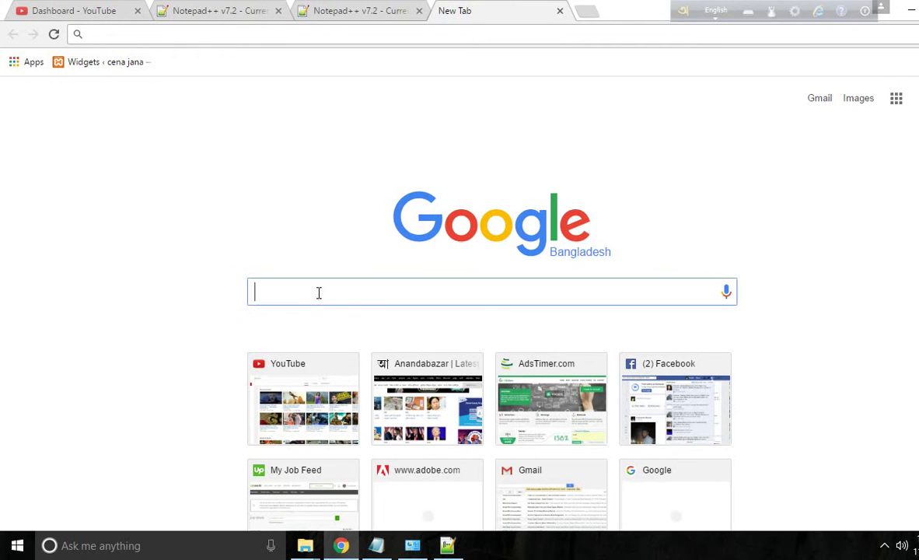
text(do)
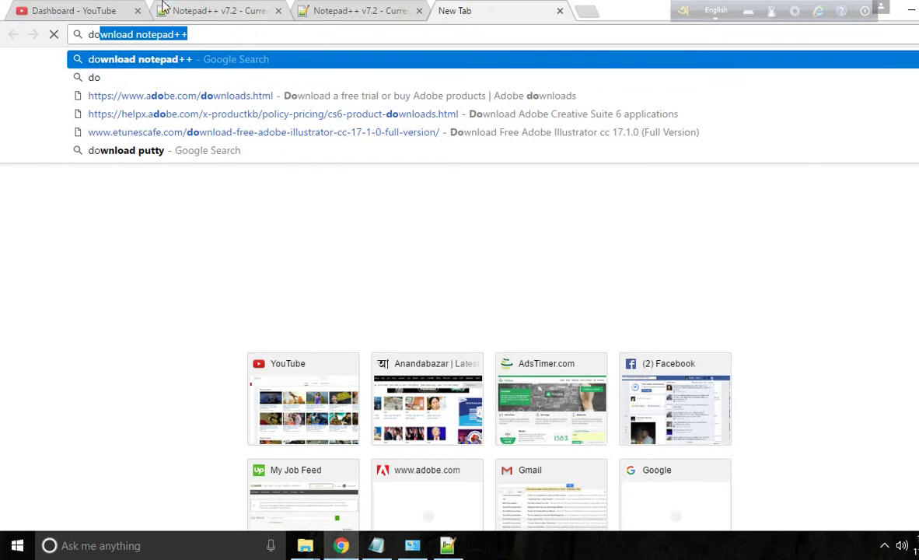
click(200, 33)
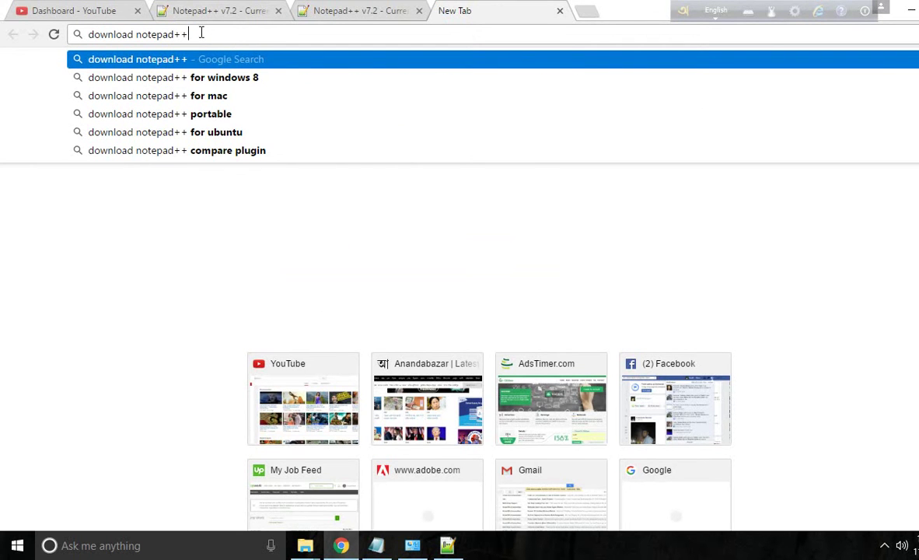
click(153, 62)
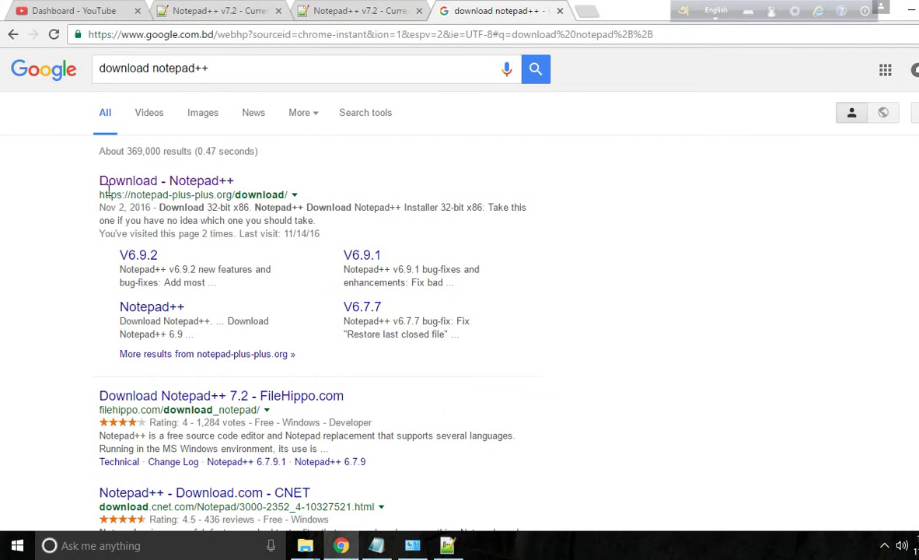
- Open the official Notepad++ download page from the search results and look over its 32-bit and 64-bit installer options
click(195, 181)
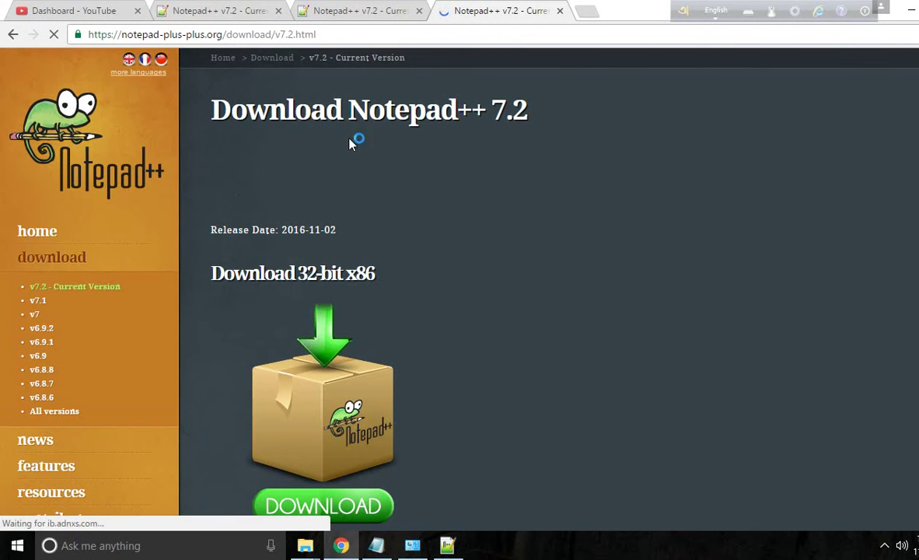
scroll(340, 134, down, 3)
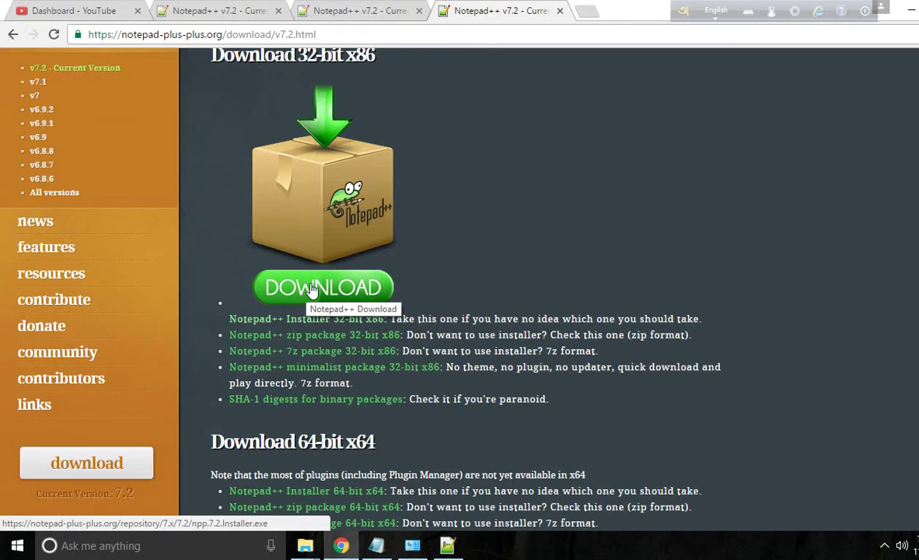
scroll(309, 263, up, 3)
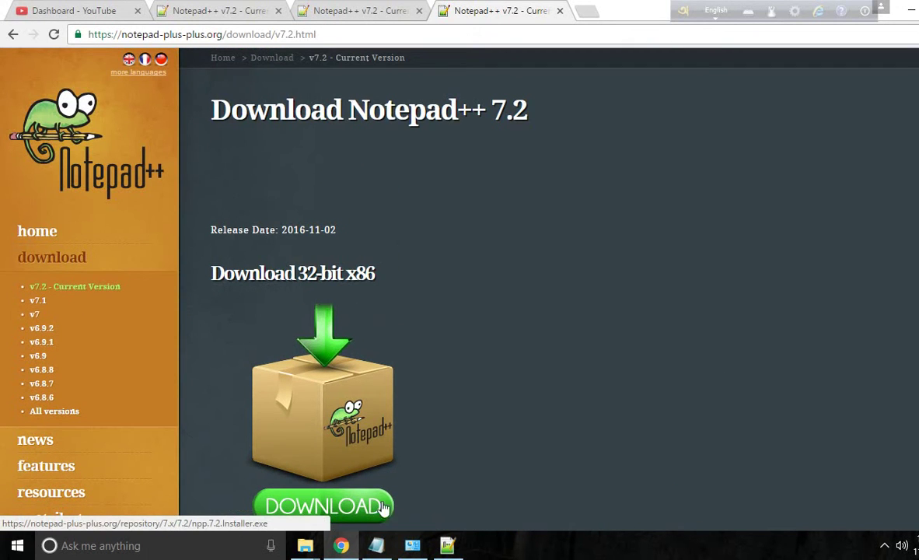
- Go back to the notepadd.txt checklist to review the remaining setup items, clearing the windows from the desktop when finished
click(377, 546)
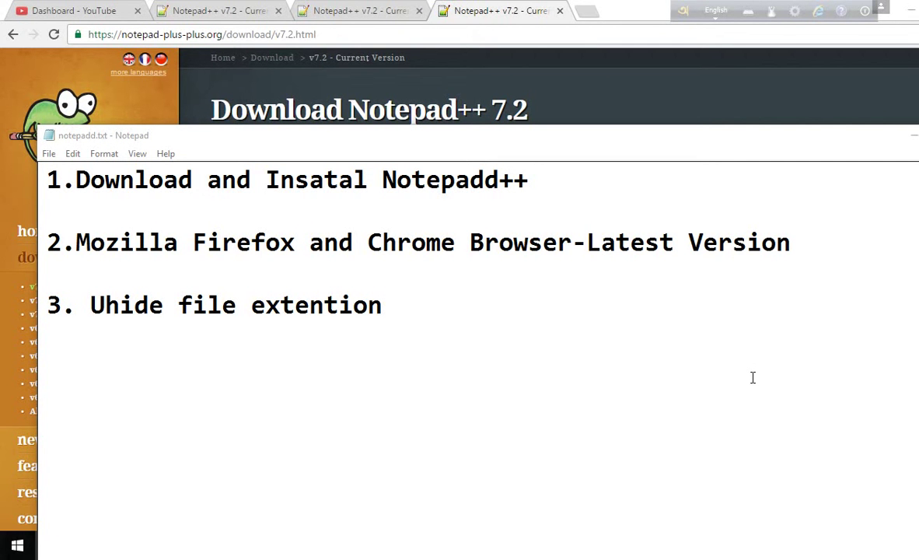
key(alt+F4)
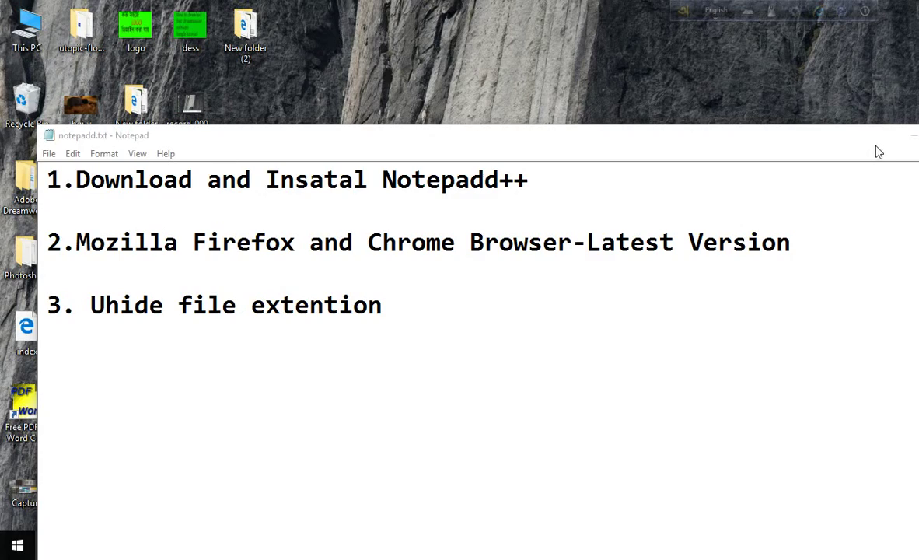
click(910, 138)
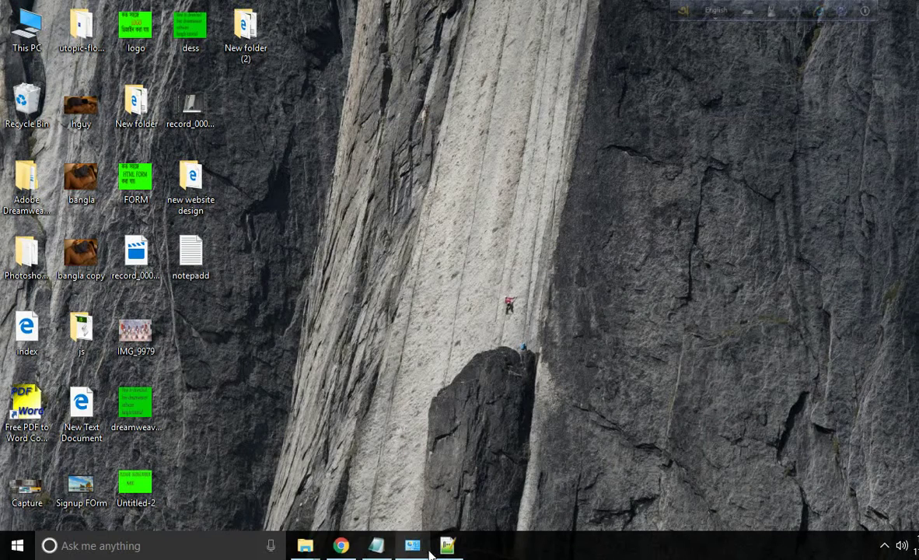
- Check how file names are displayed in the New Volume (F:) folder, using the Photo image, and return to the desktop
mouse_move(303, 550)
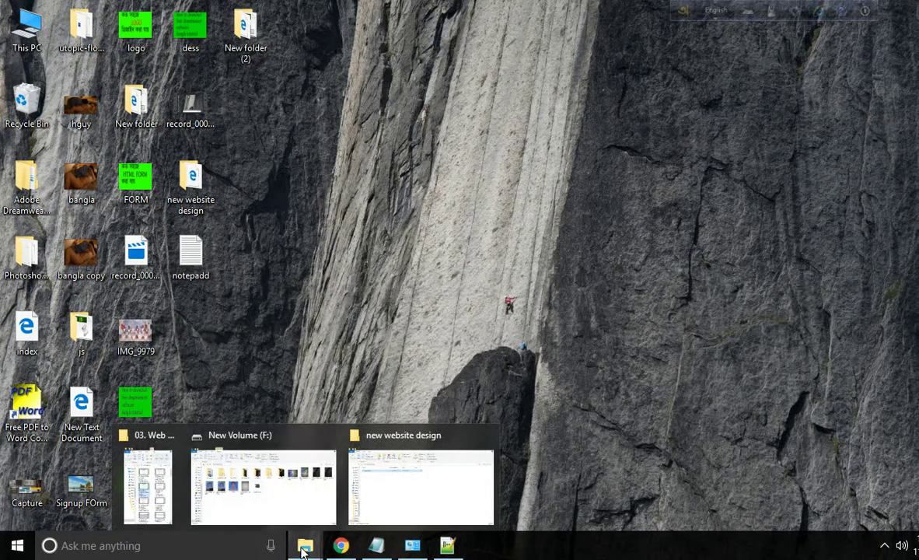
click(300, 471)
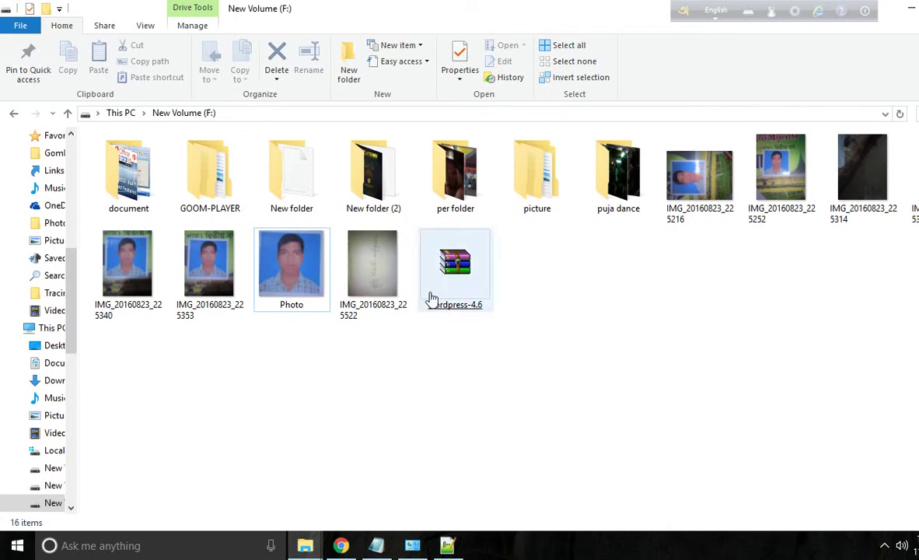
click(304, 313)
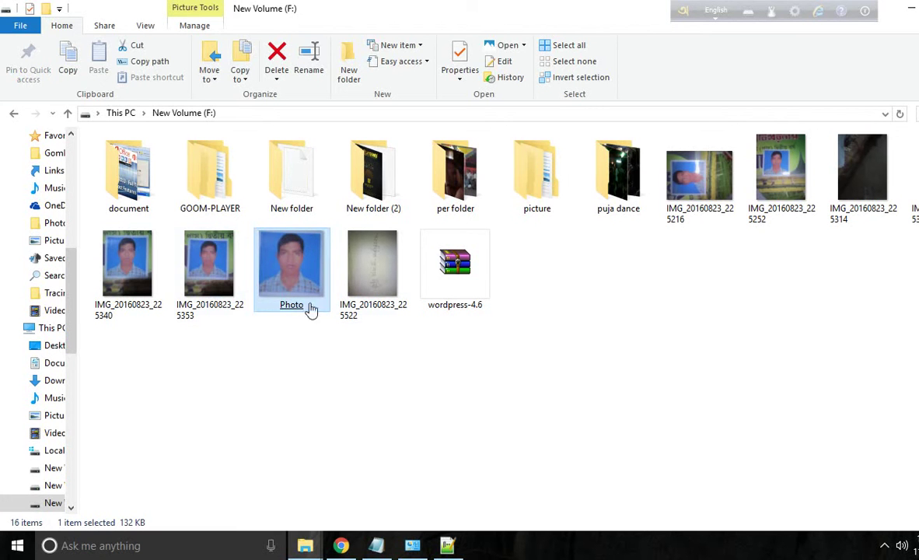
key(super+d)
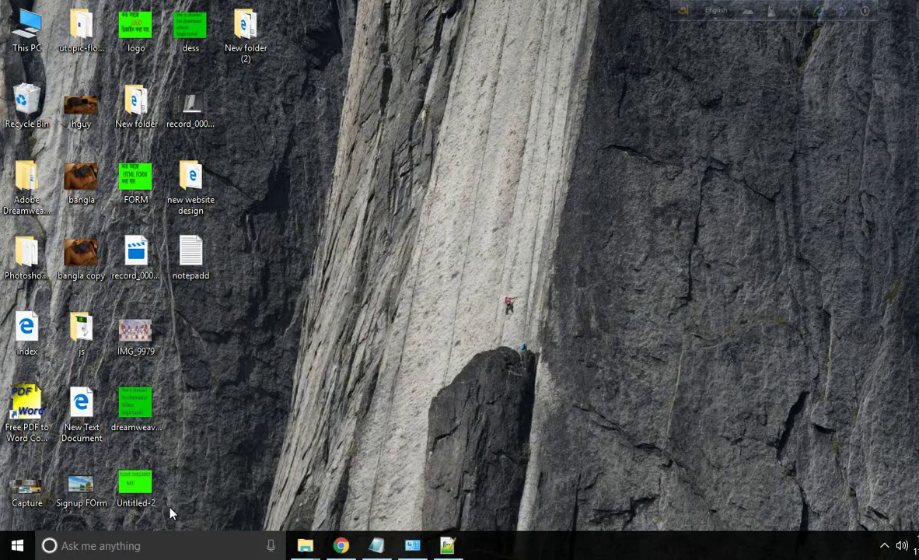
- Find and open Control Panel, and bring up File Explorer Options under Appearance and Personalization
click(151, 548)
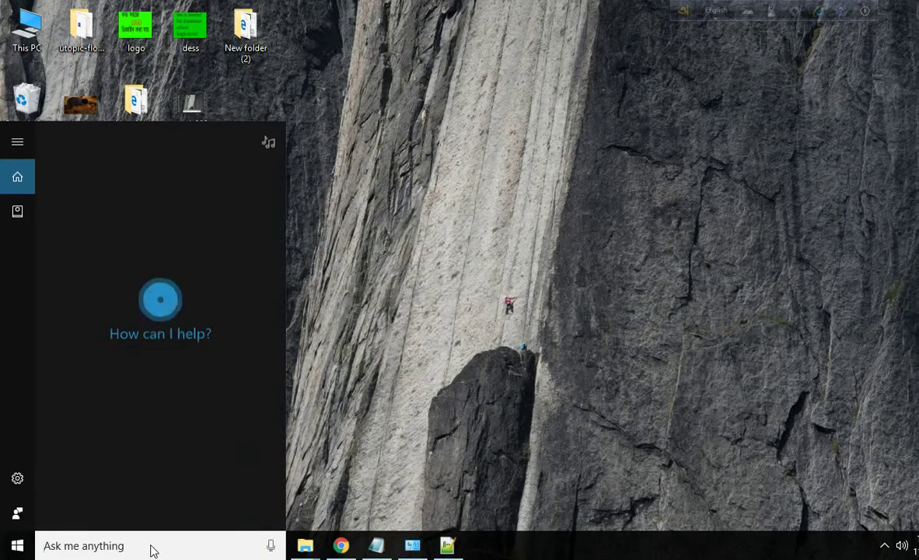
text(c)
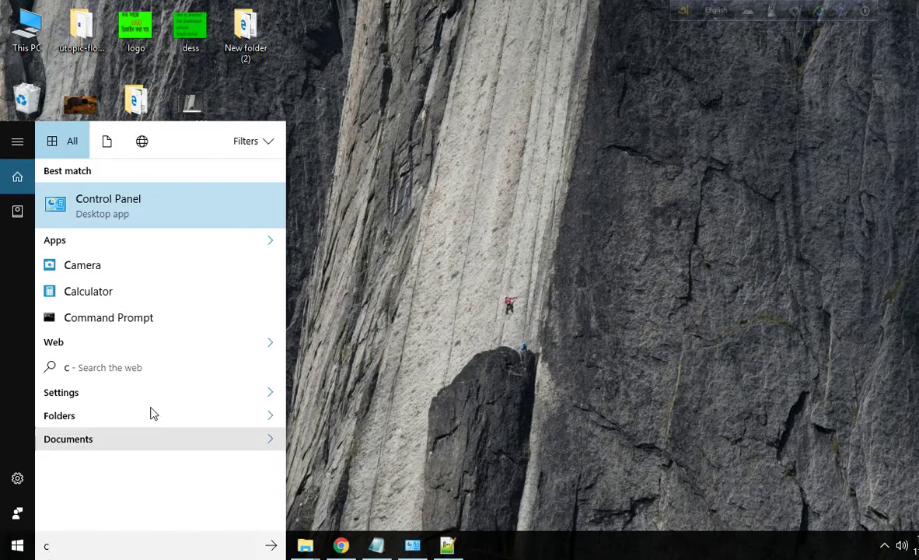
click(152, 211)
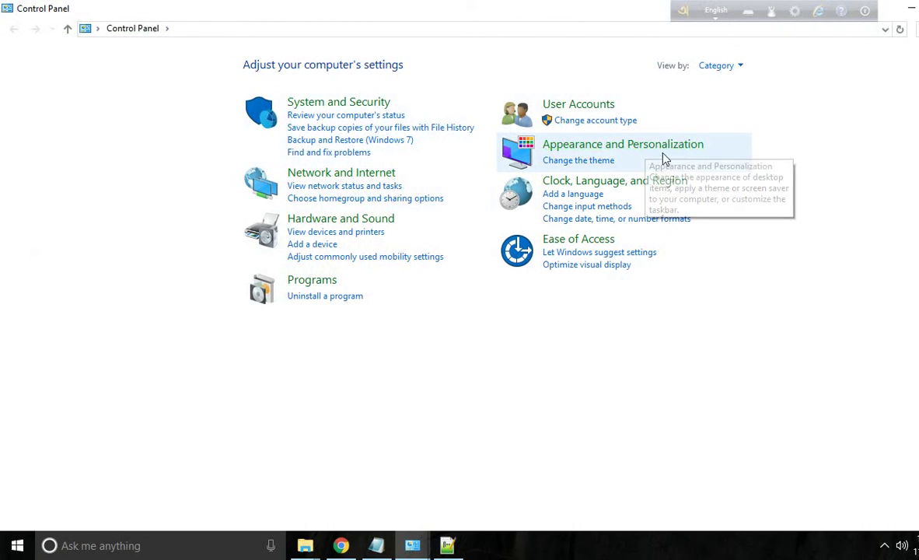
click(622, 144)
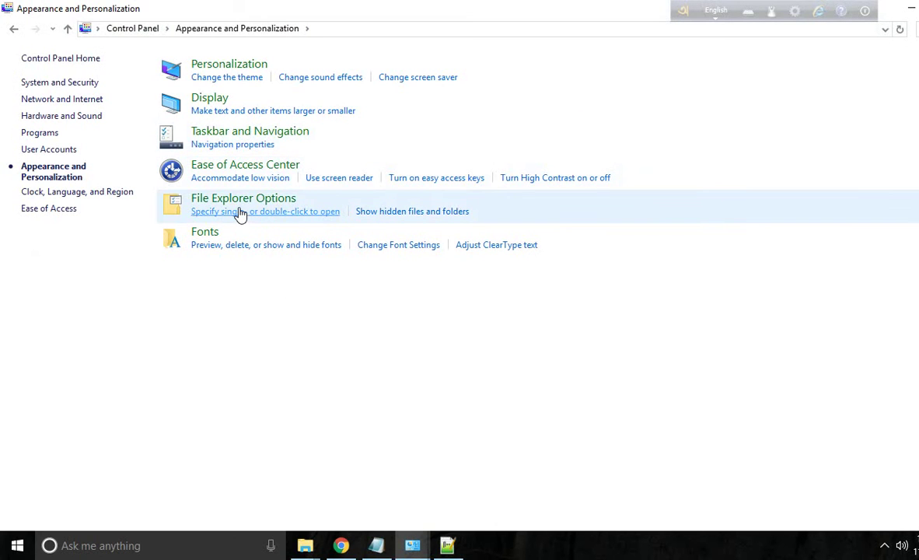
click(246, 212)
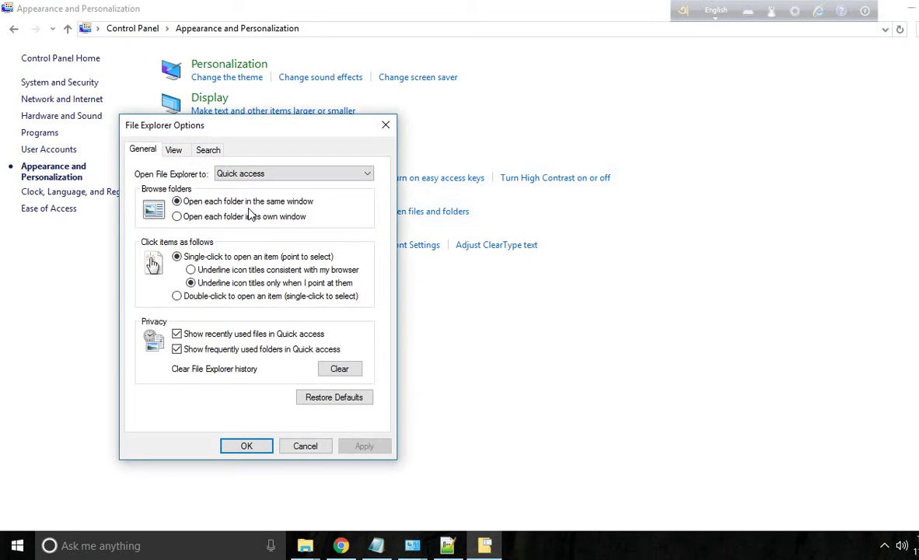
- Turn off "Hide extensions for known file types" in the advanced view settings and apply the change
click(174, 154)
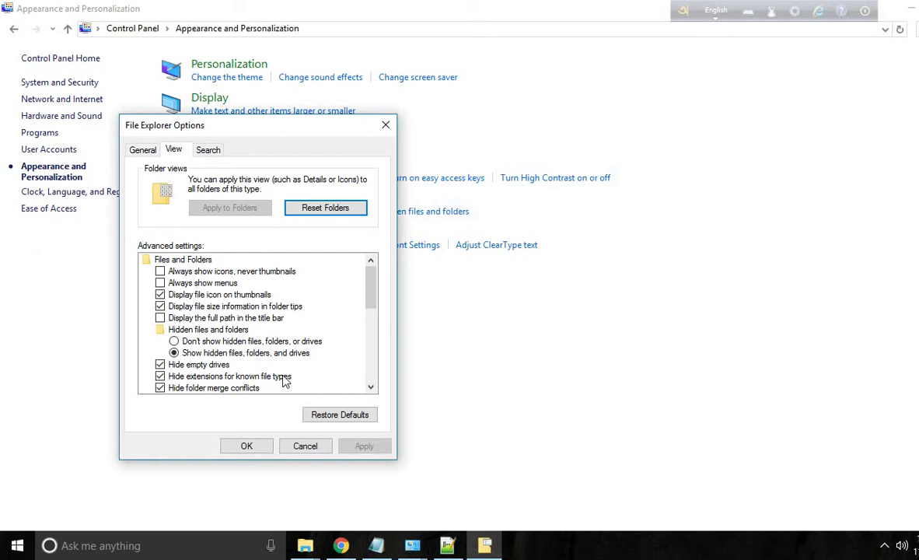
click(160, 376)
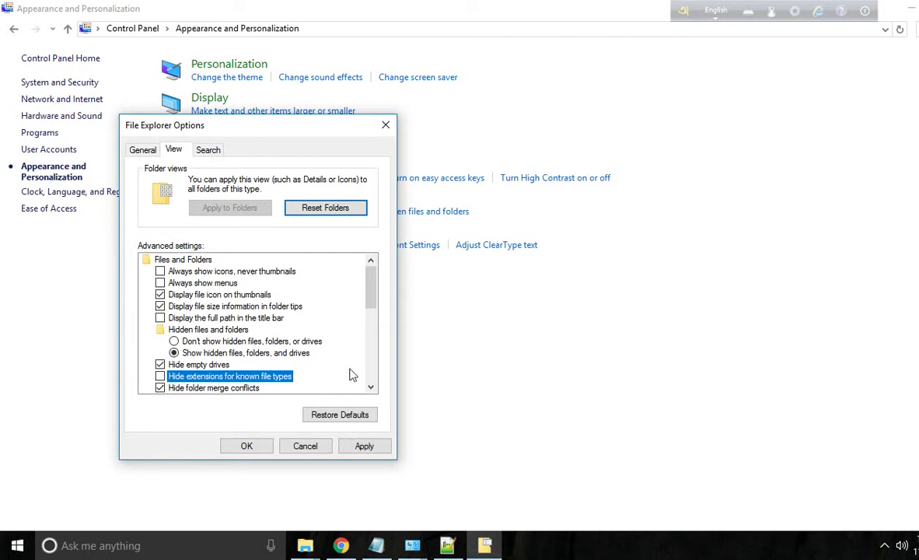
click(359, 449)
click(246, 447)
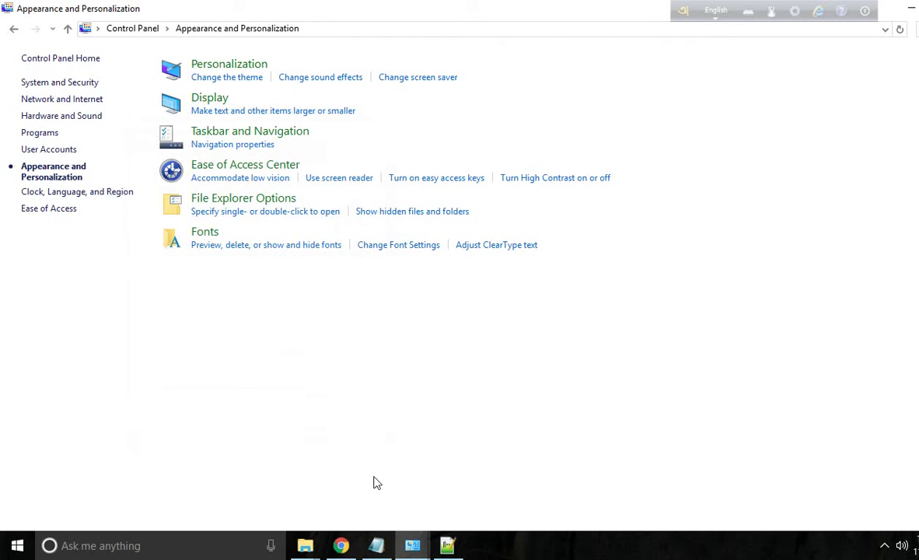
- Check the file names in New Volume (F:) for extensions, and minimize the open windows
click(306, 547)
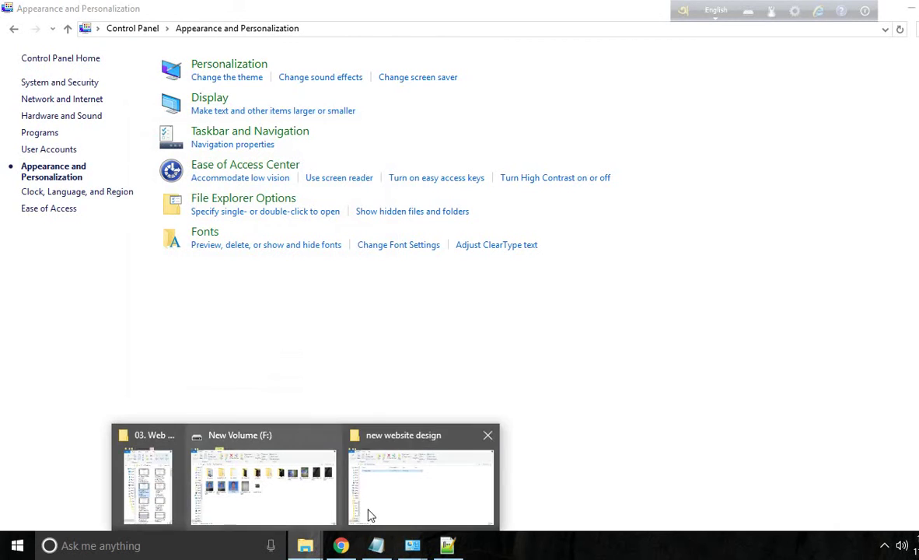
click(277, 502)
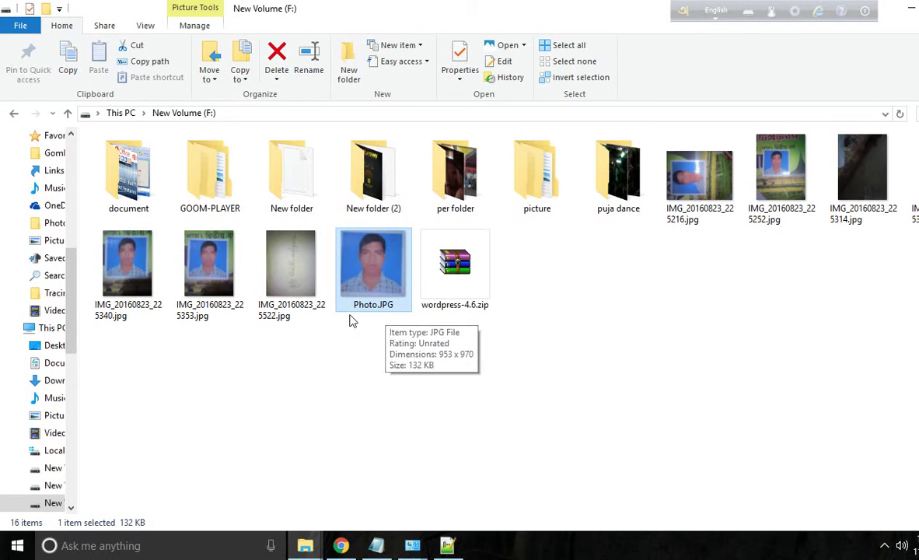
click(283, 324)
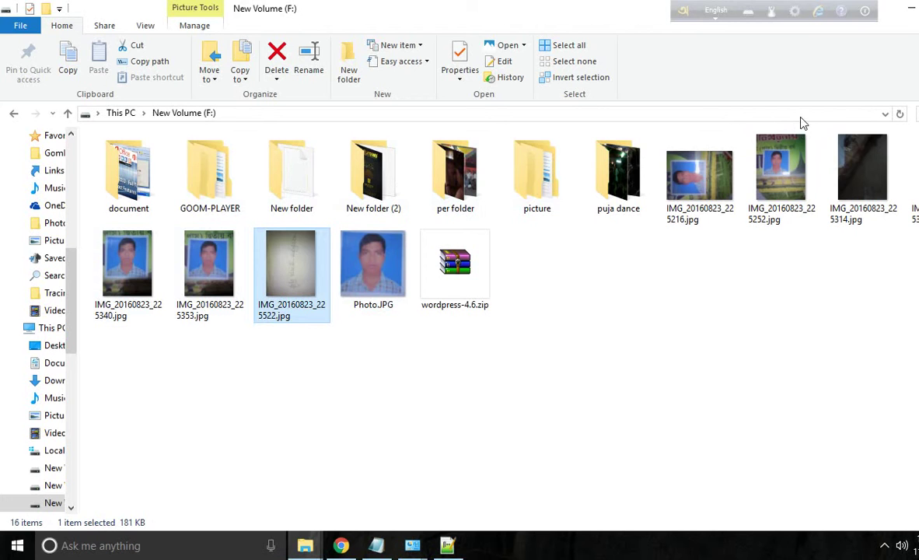
click(910, 10)
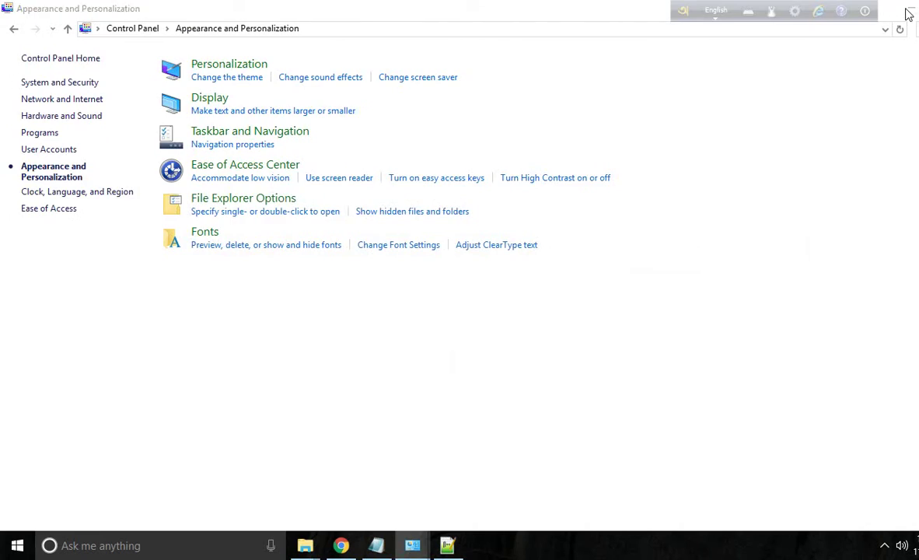
click(906, 8)
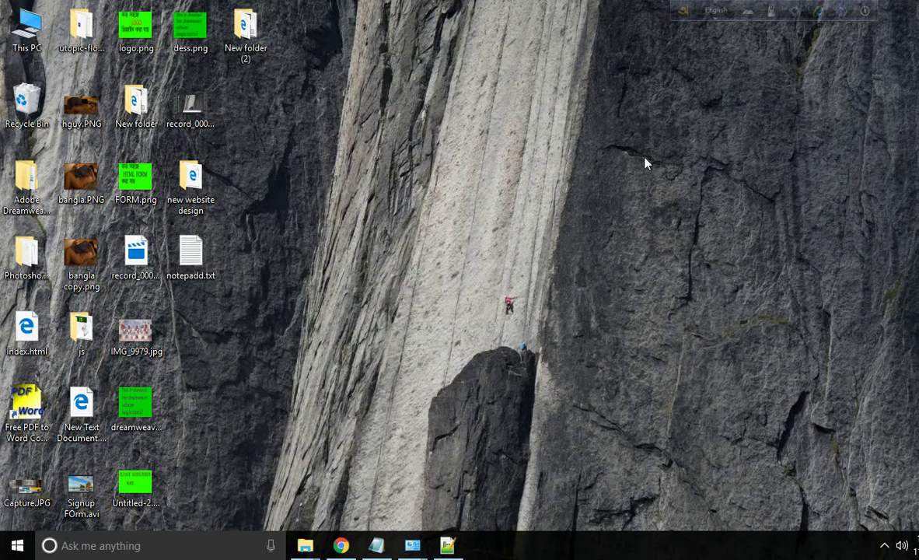
- Refresh the desktop, create a new folder there named "my website", and open it
right_click(432, 112)
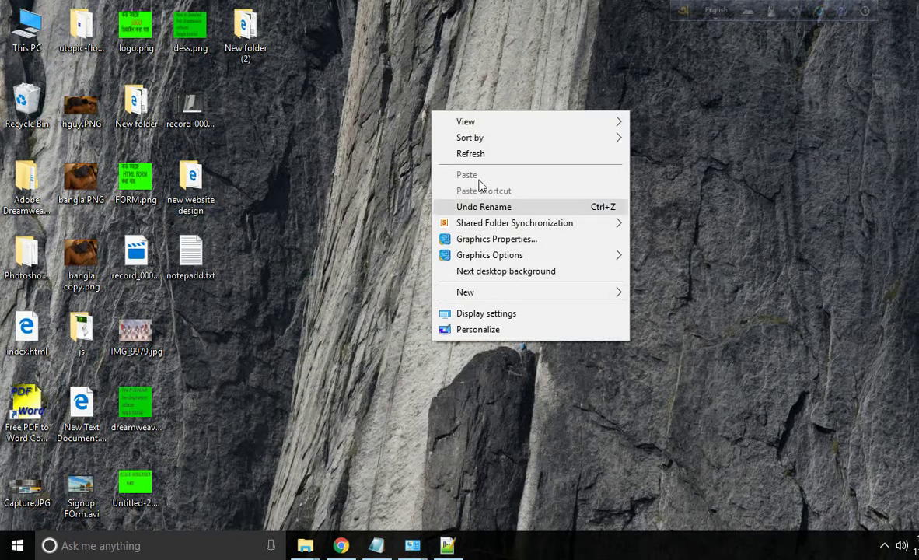
click(488, 153)
right_click(373, 86)
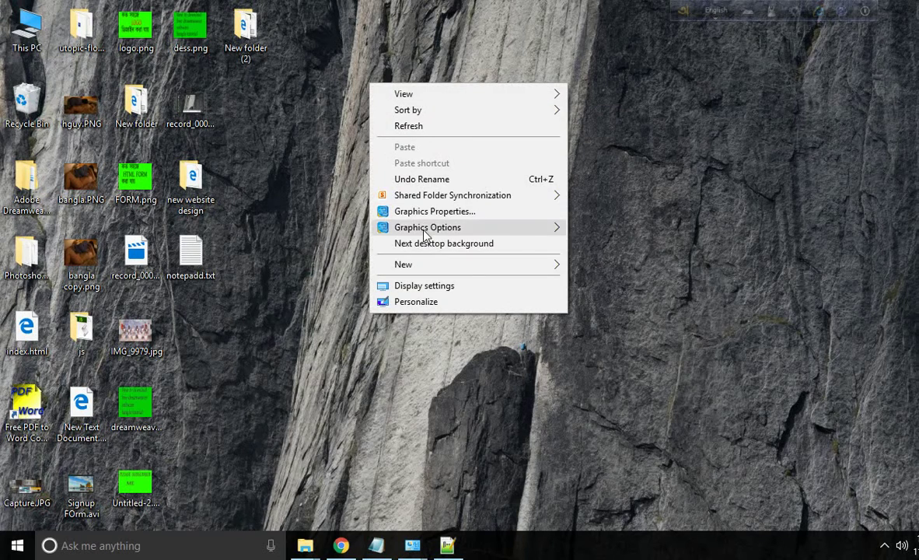
mouse_move(416, 265)
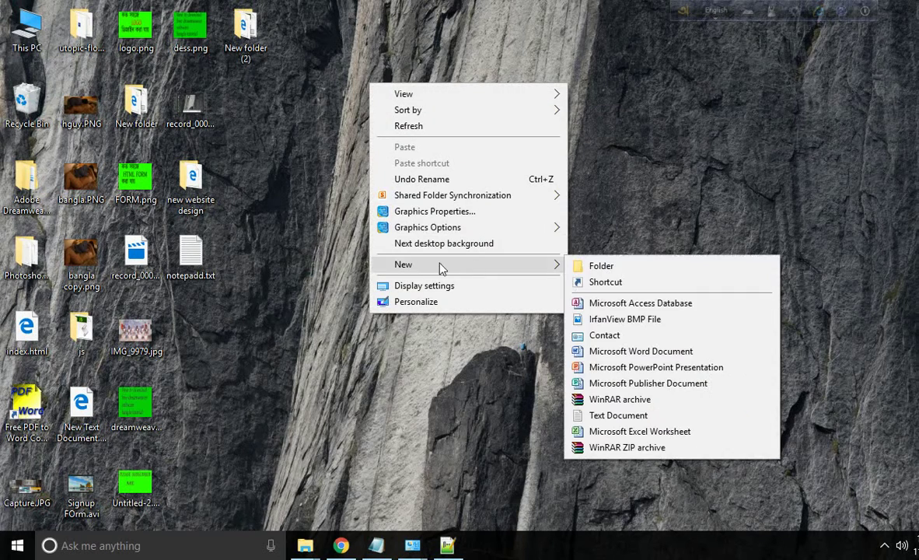
click(598, 266)
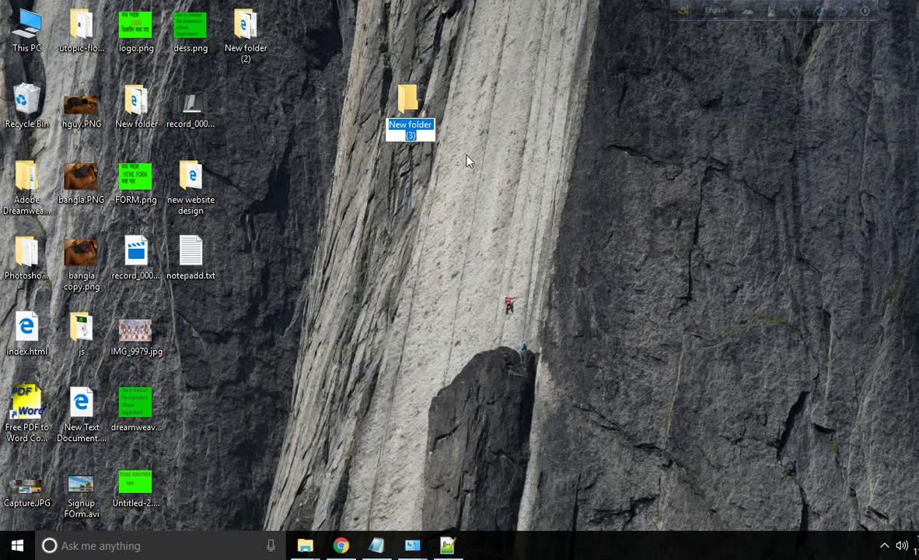
text(my)
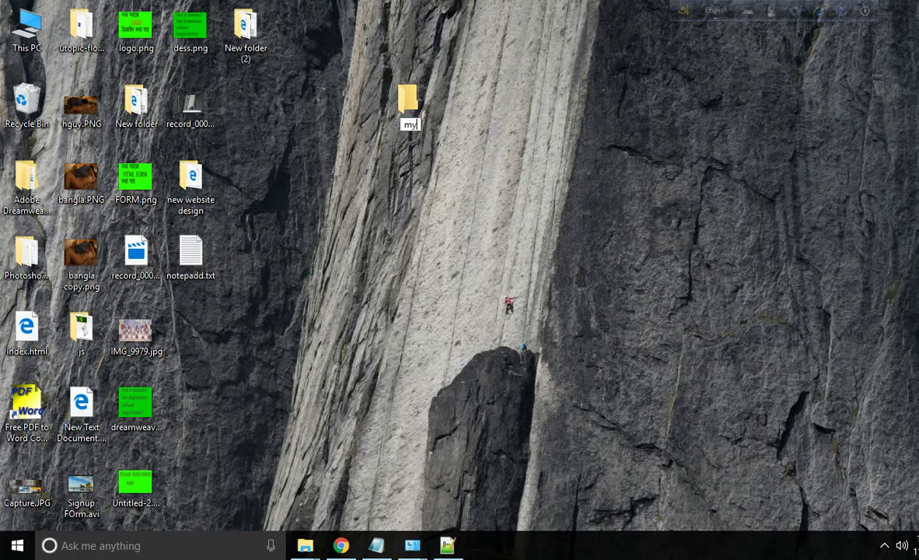
key(Return)
text(website)
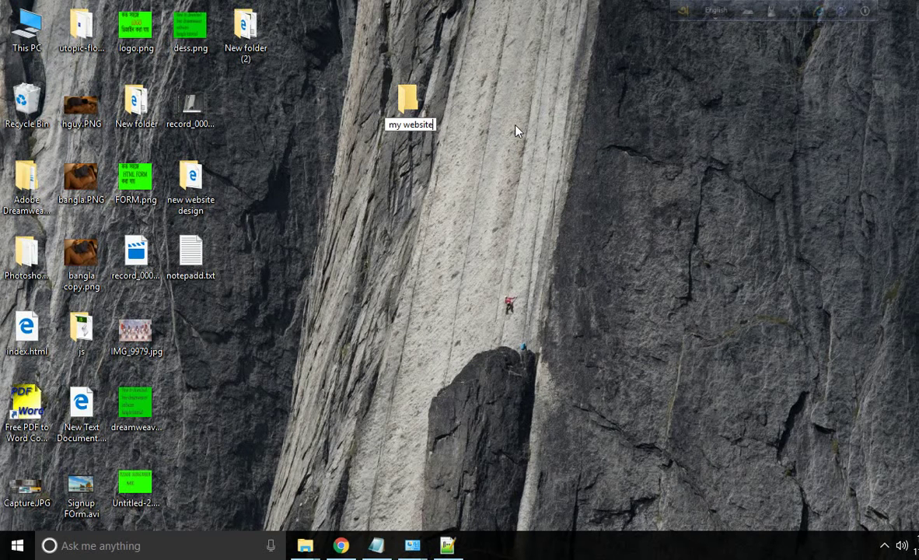
click(516, 131)
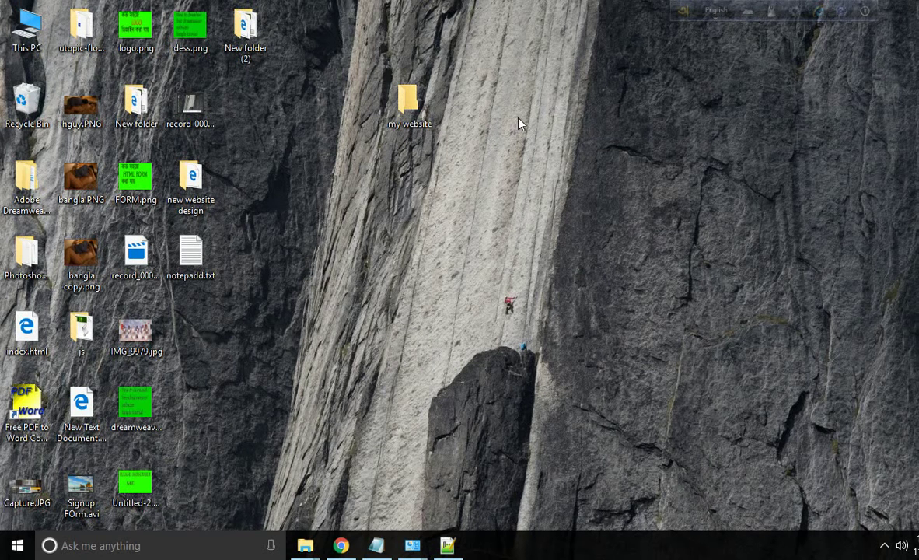
double_click(407, 101)
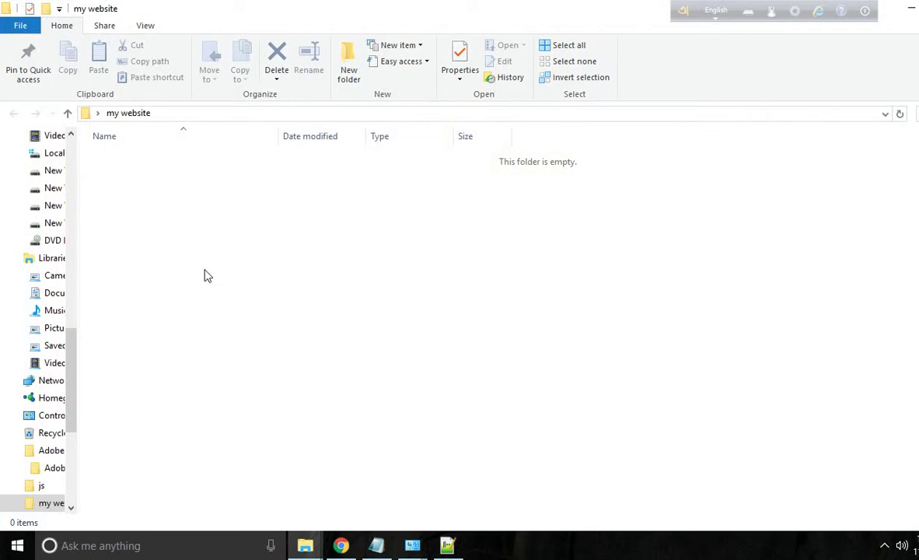
right_click(159, 172)
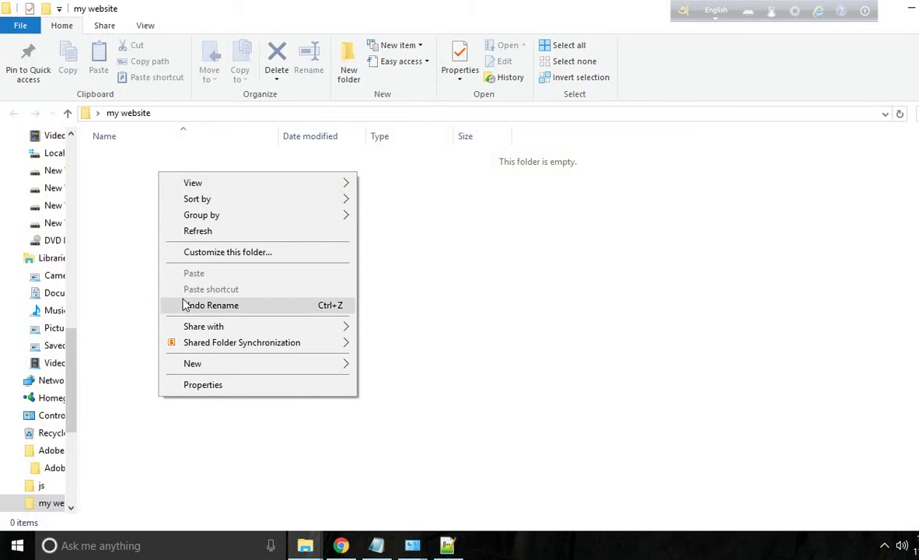
mouse_move(256, 365)
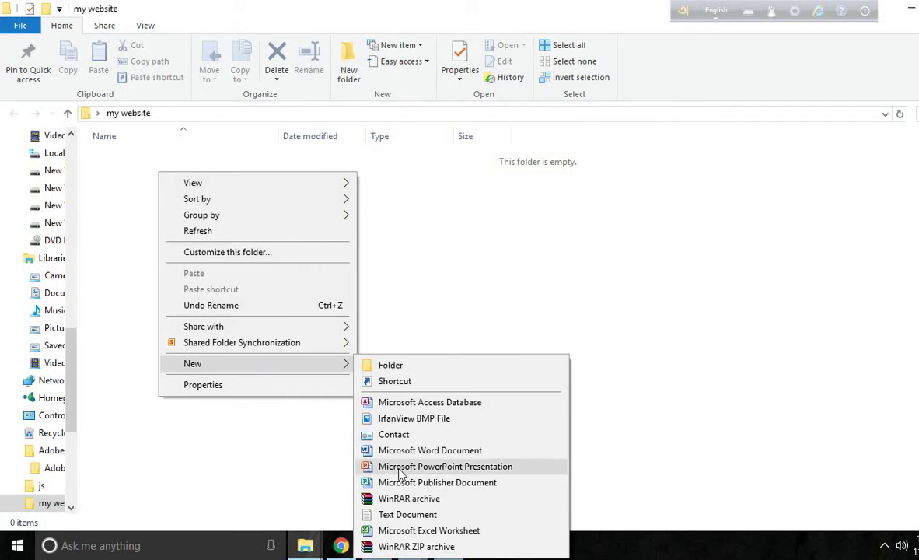
click(601, 256)
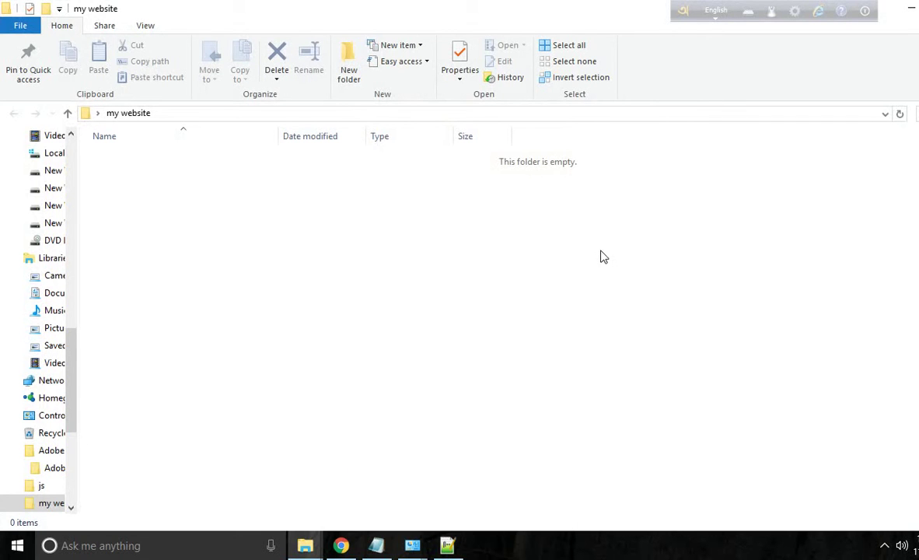
- Create a new text document inside the "my website" folder
right_click(230, 186)
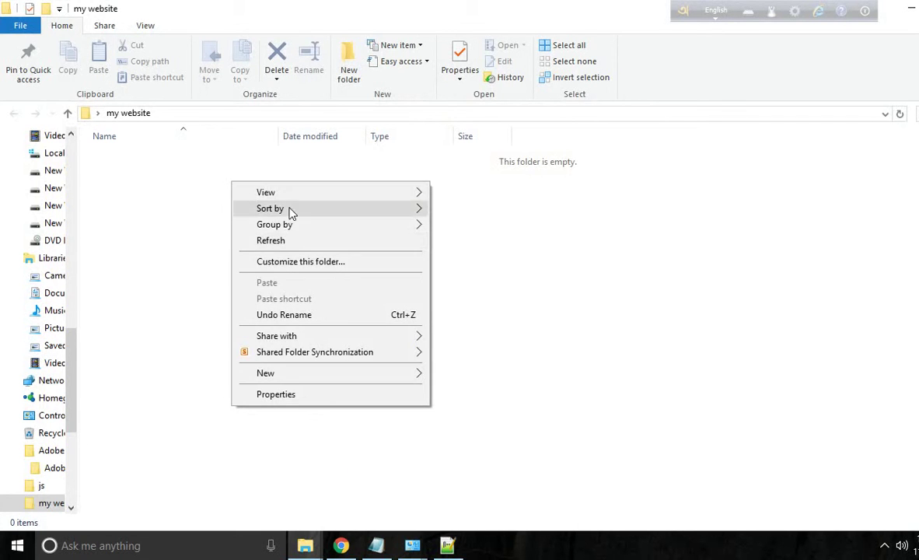
mouse_move(282, 377)
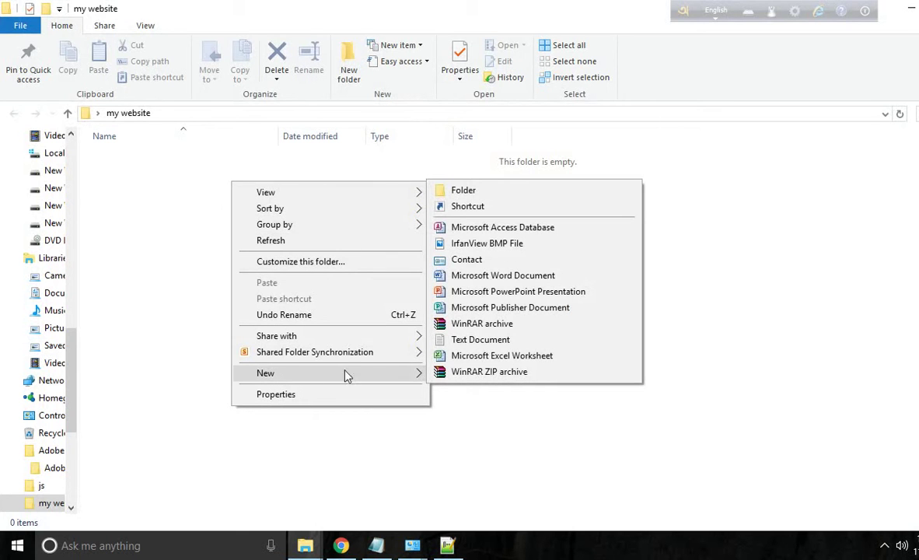
click(475, 340)
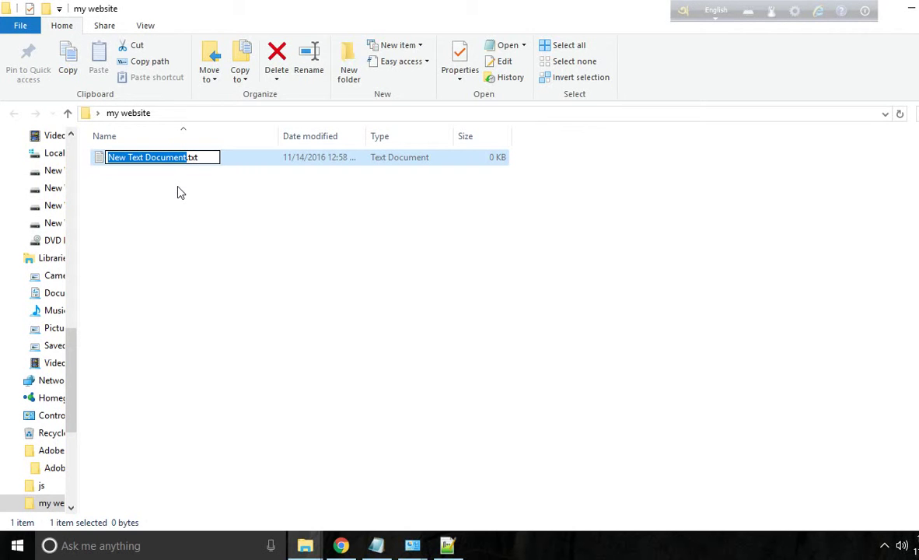
- Rename the new text document as index.html, replacing the txt extension, and accept the extension change
text(inde)
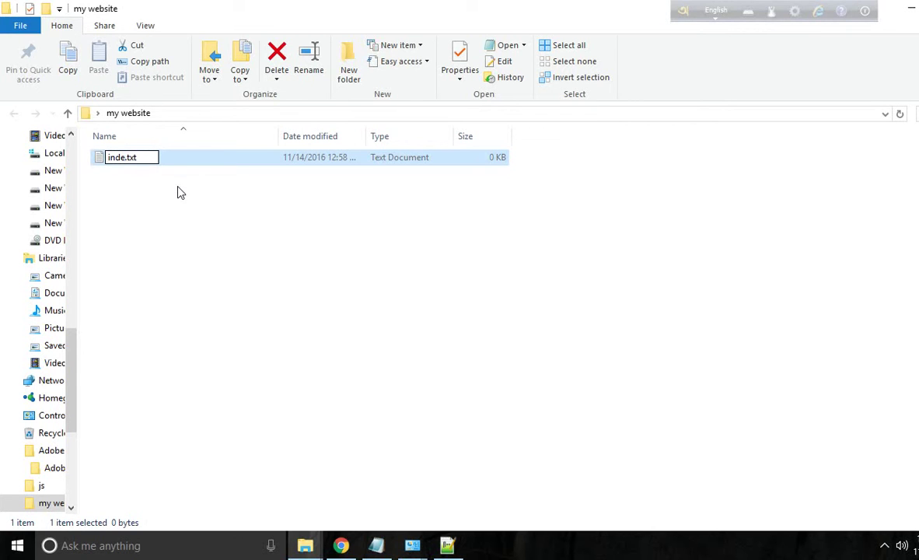
text(x)
key(Right)
key(Right)
key(Right)
key(Right)
key(BackSpace)
key(BackSpace)
key(BackSpace)
text(html)
key(Return)
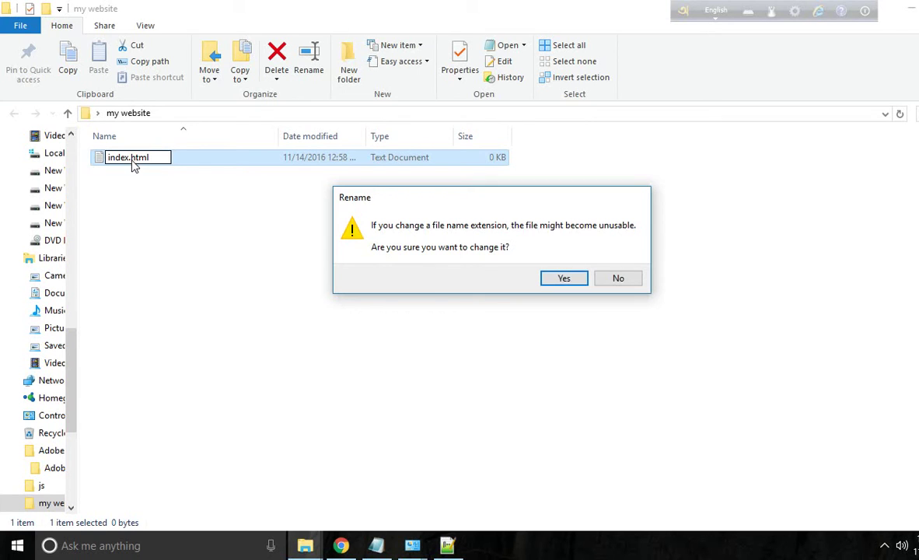
click(560, 280)
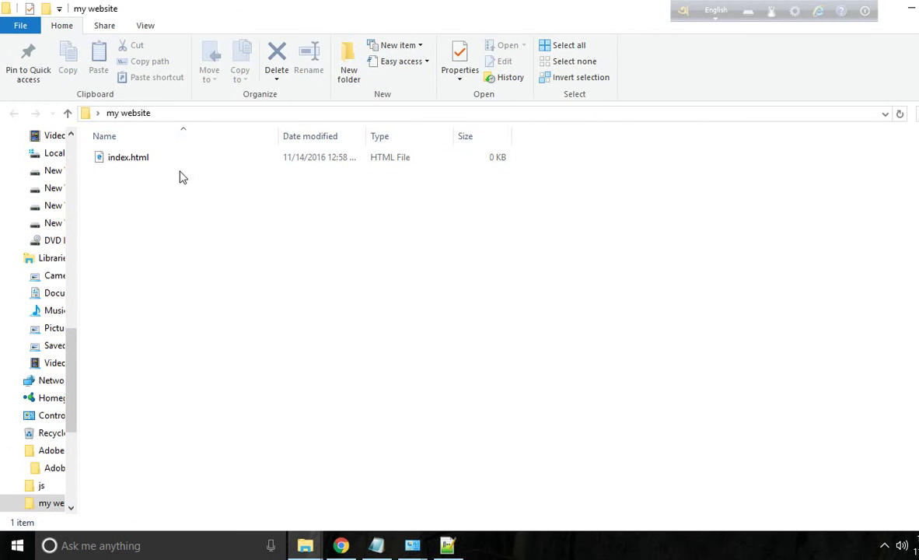
- Open index.html from the "my website" folder for editing in Notepad++ and close the other index.html file already open there
click(136, 168)
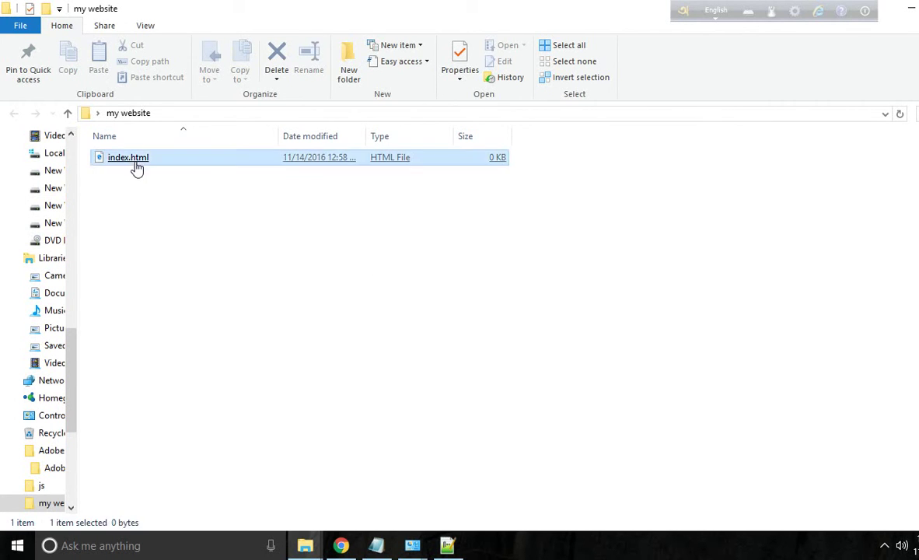
right_click(136, 164)
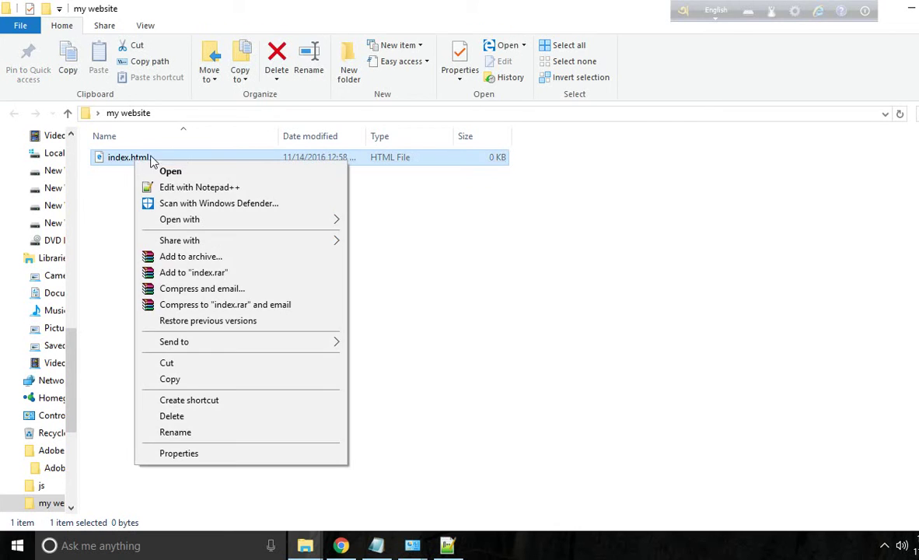
click(234, 192)
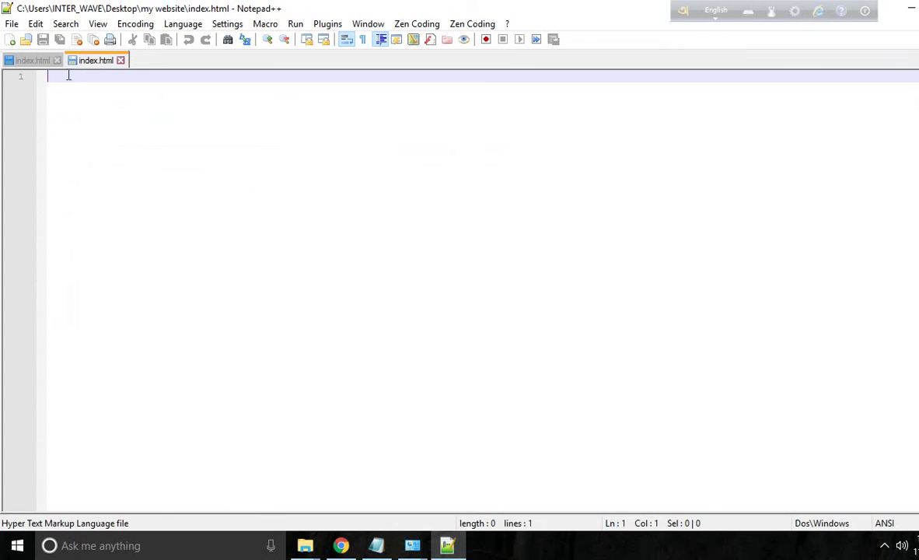
click(57, 60)
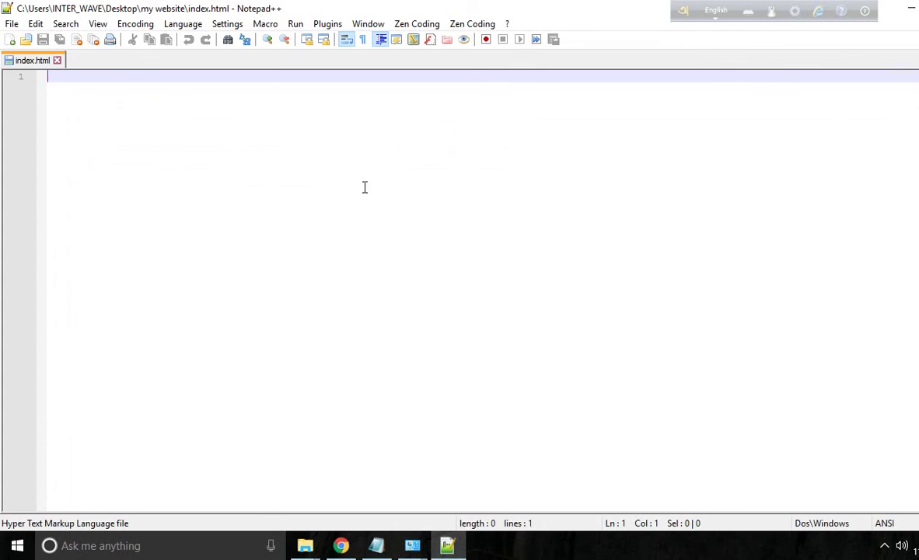